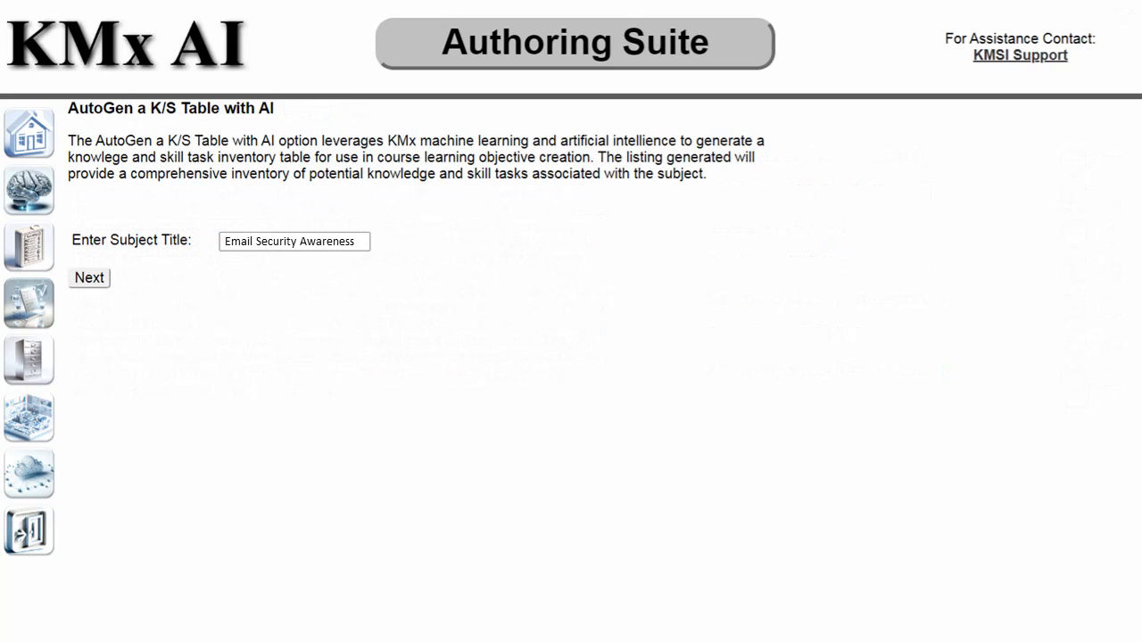
Generate the Email Security Awareness knowledge and skill items, such as 'Understand the basics of email encryption'
{"action": "left_click", "coordinate": [90, 278]}
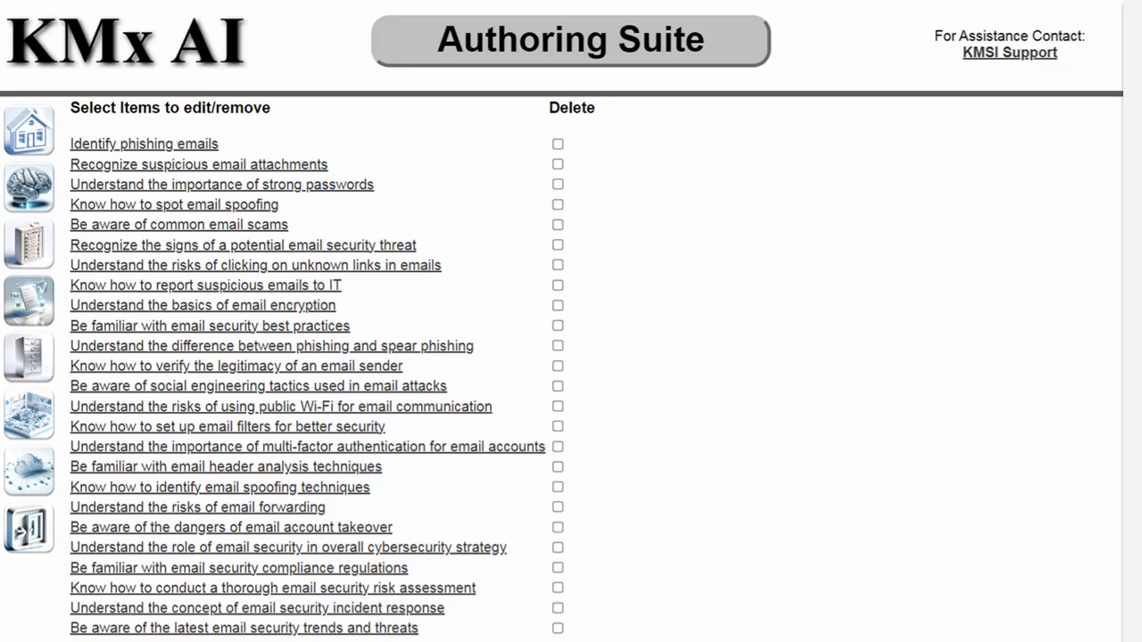
{"action": "left_click", "coordinate": [159, 145]}
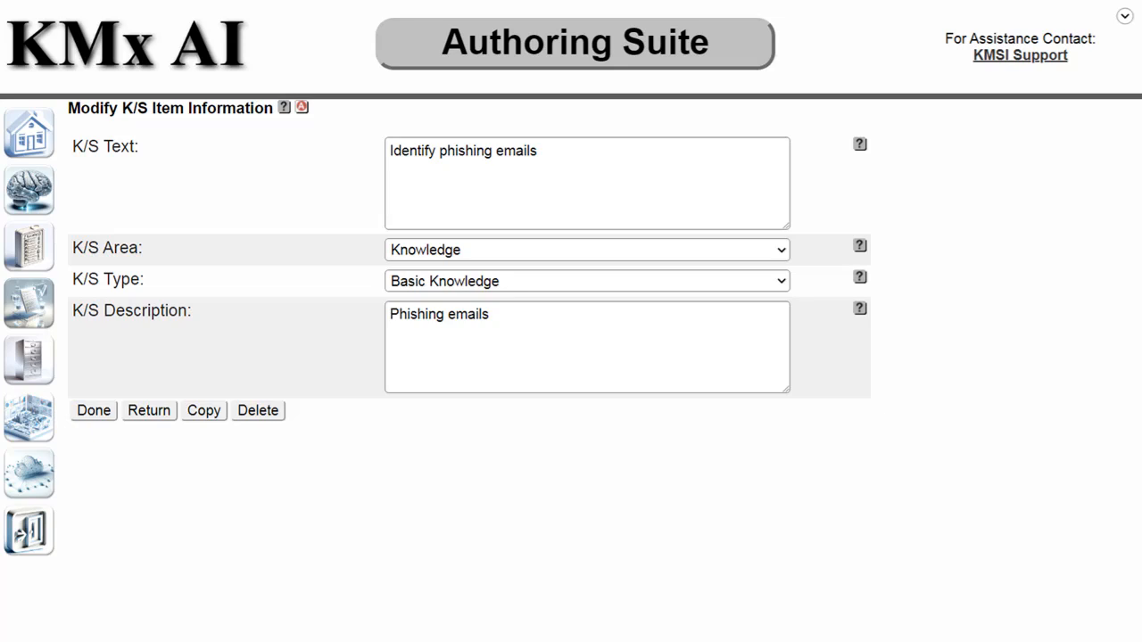
{"action": "left_click", "coordinate": [135, 412]}
{"action": "scroll", "coordinate": [571, 357], "scroll_direction": "down", "scroll_amount": 2}
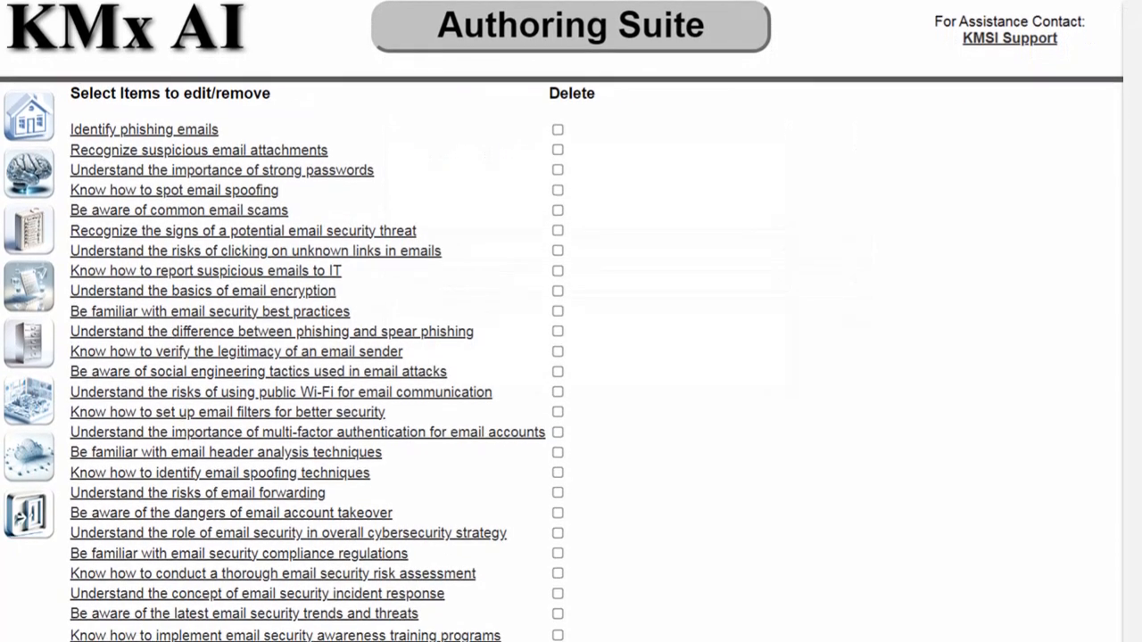
Accept all generated email security items and return to the home dashboard charts
{"action": "scroll", "coordinate": [308, 321], "scroll_direction": "down", "scroll_amount": 5}
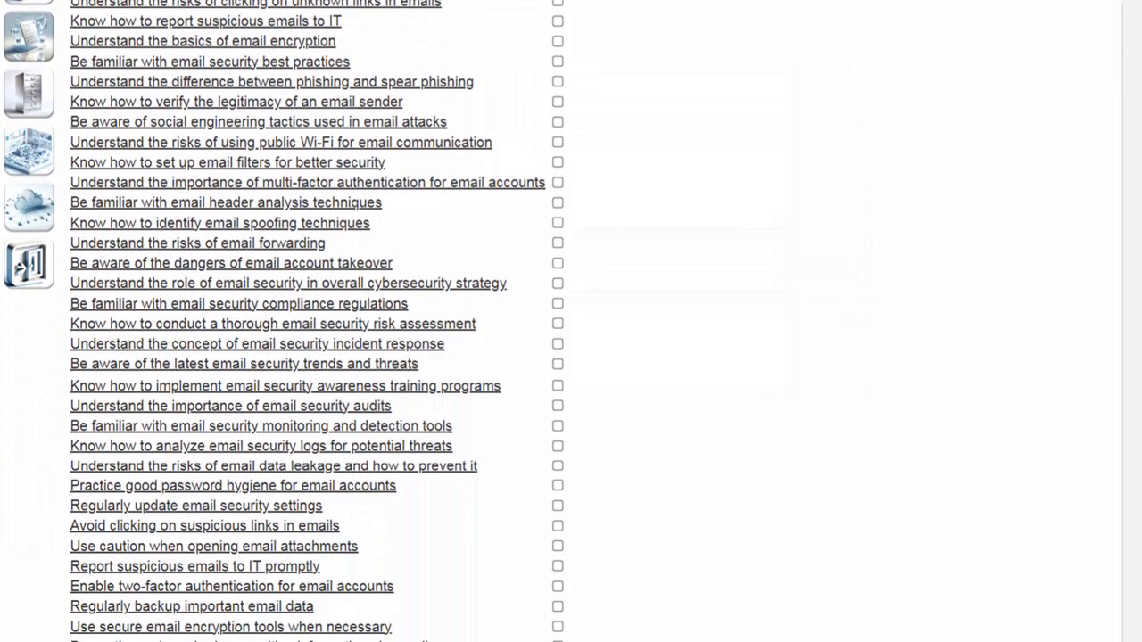
{"action": "scroll", "coordinate": [308, 321], "scroll_direction": "down", "scroll_amount": 3}
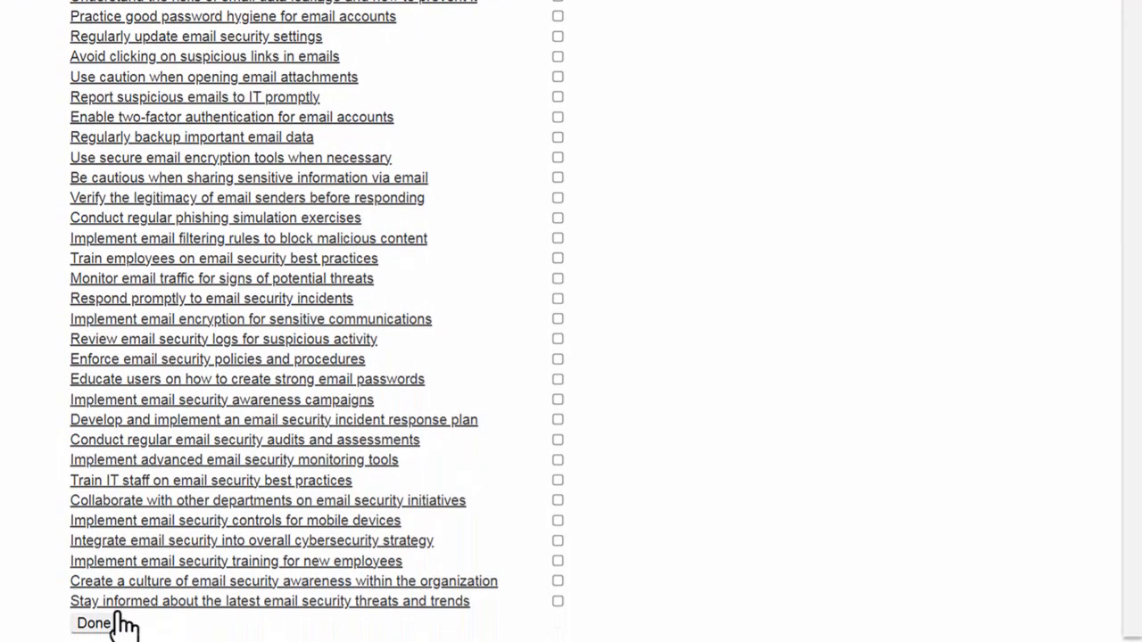
{"action": "left_click", "coordinate": [93, 625]}
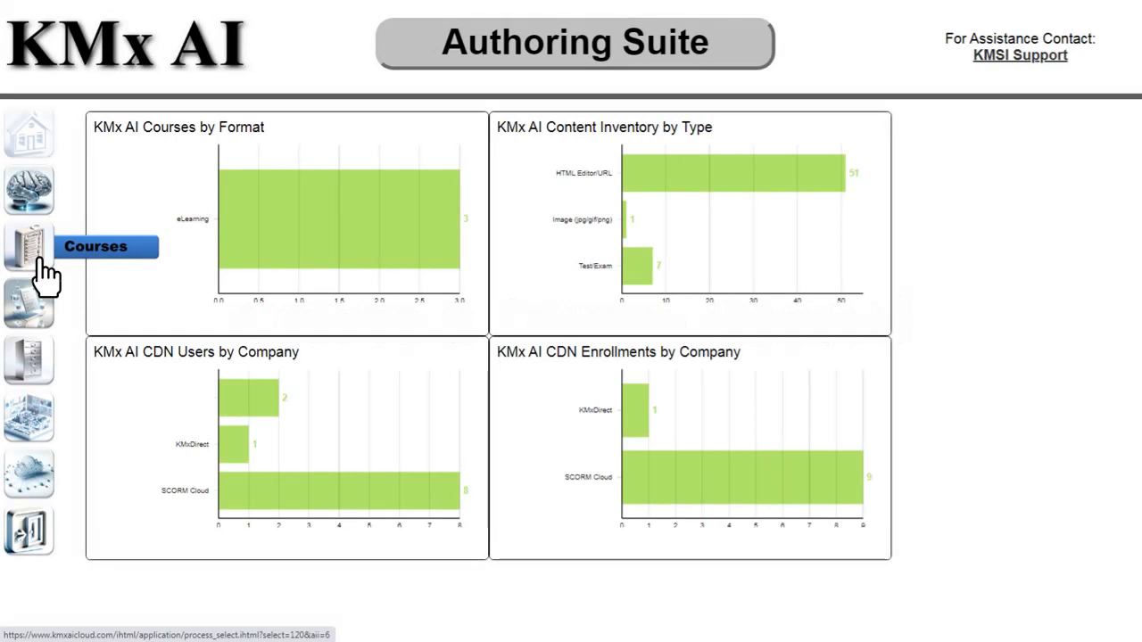
Save a new course 'Introduction to Email Security Awareness' described as 'This is an AI Generated Course'
{"action": "left_click", "coordinate": [47, 277]}
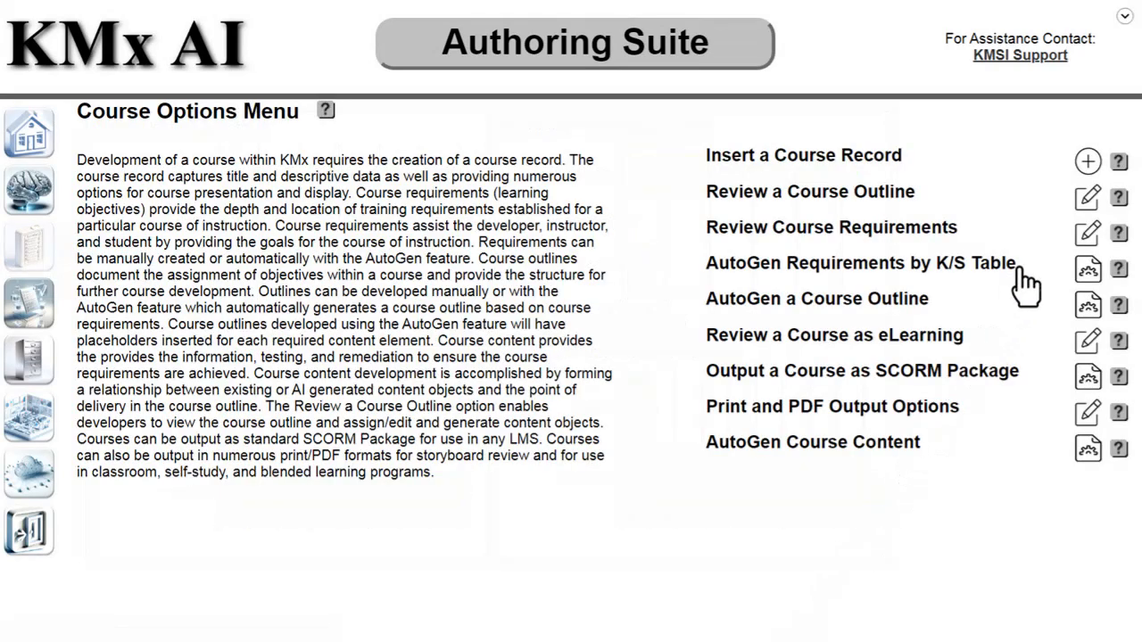
{"action": "left_click", "coordinate": [1088, 163]}
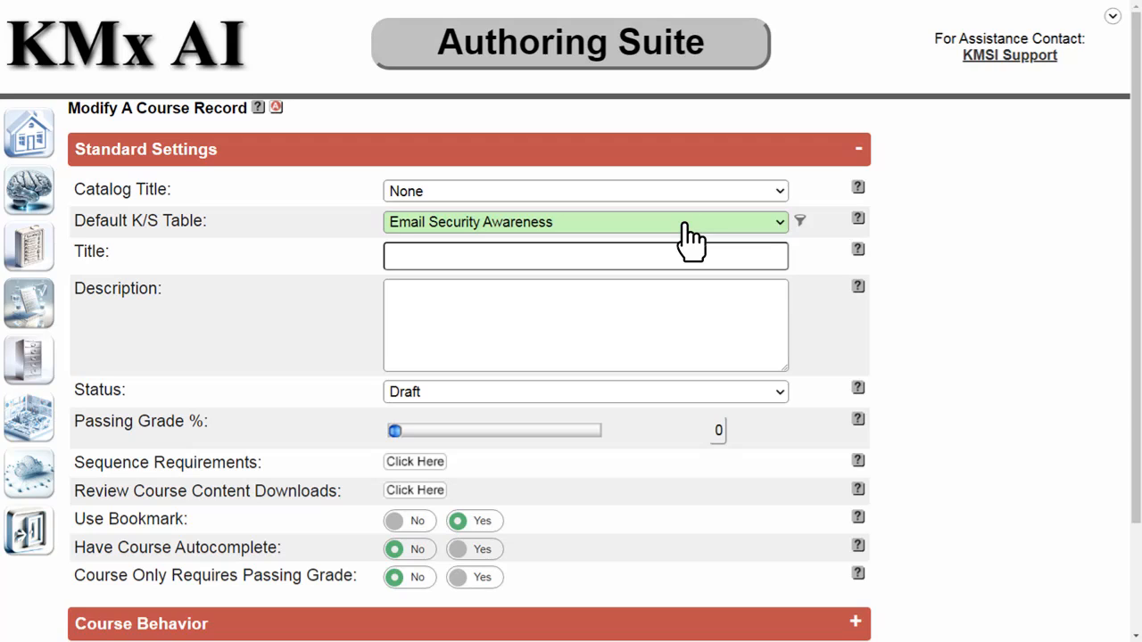
{"action": "type", "text": "Introduction to Email Security Awarenes"}
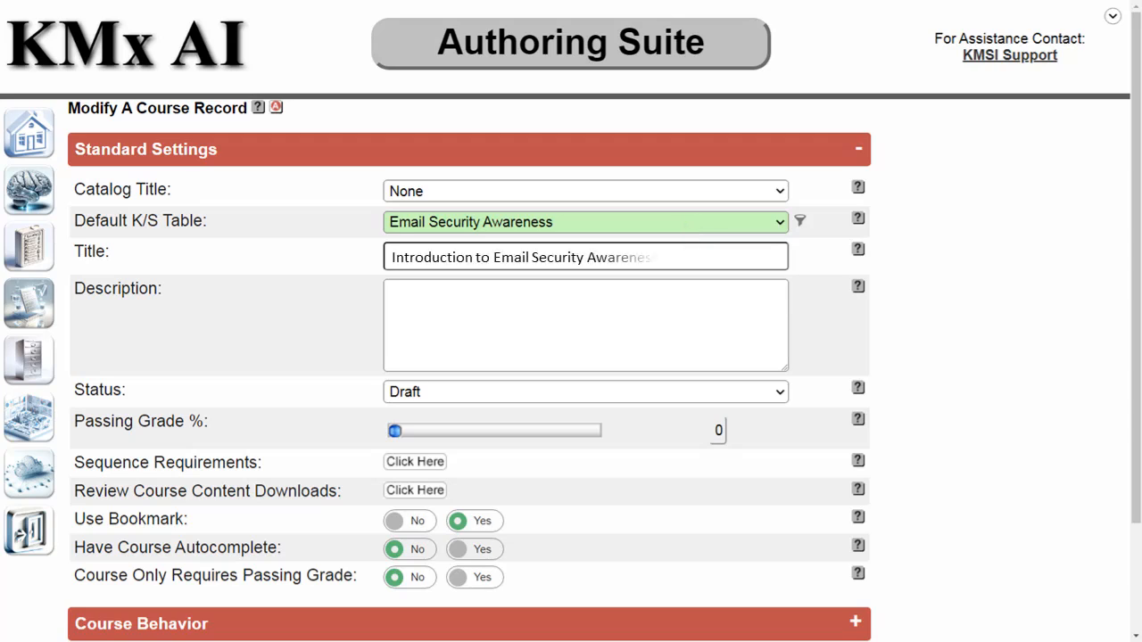
{"action": "type", "text": "sThis is  an AI Generated Course"}
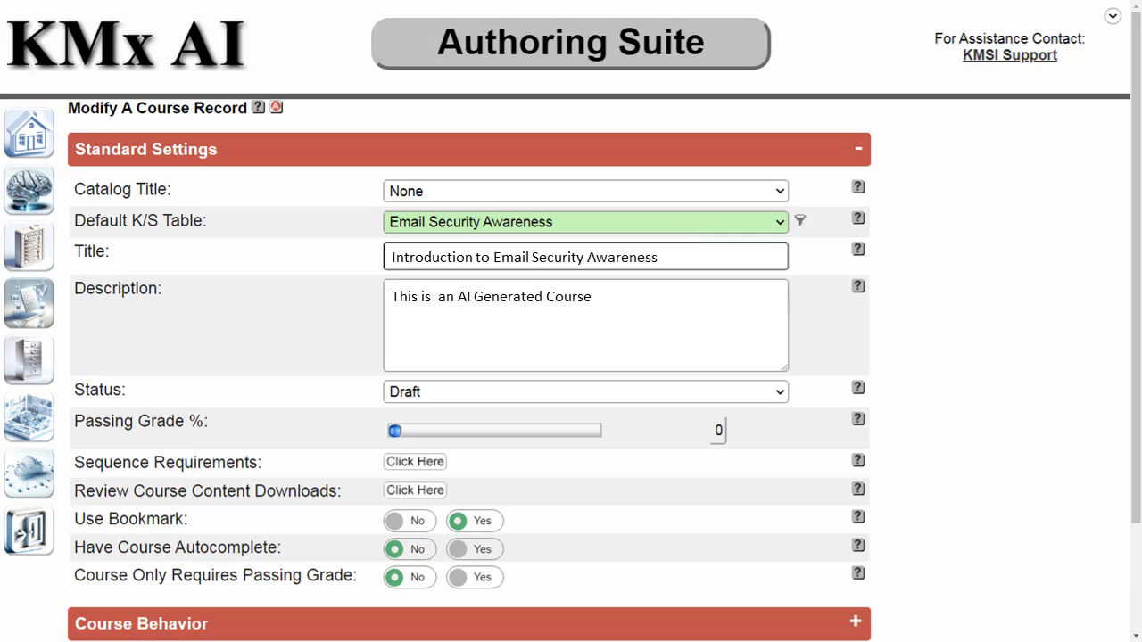
{"action": "scroll", "coordinate": [571, 357], "scroll_direction": "down", "scroll_amount": 3}
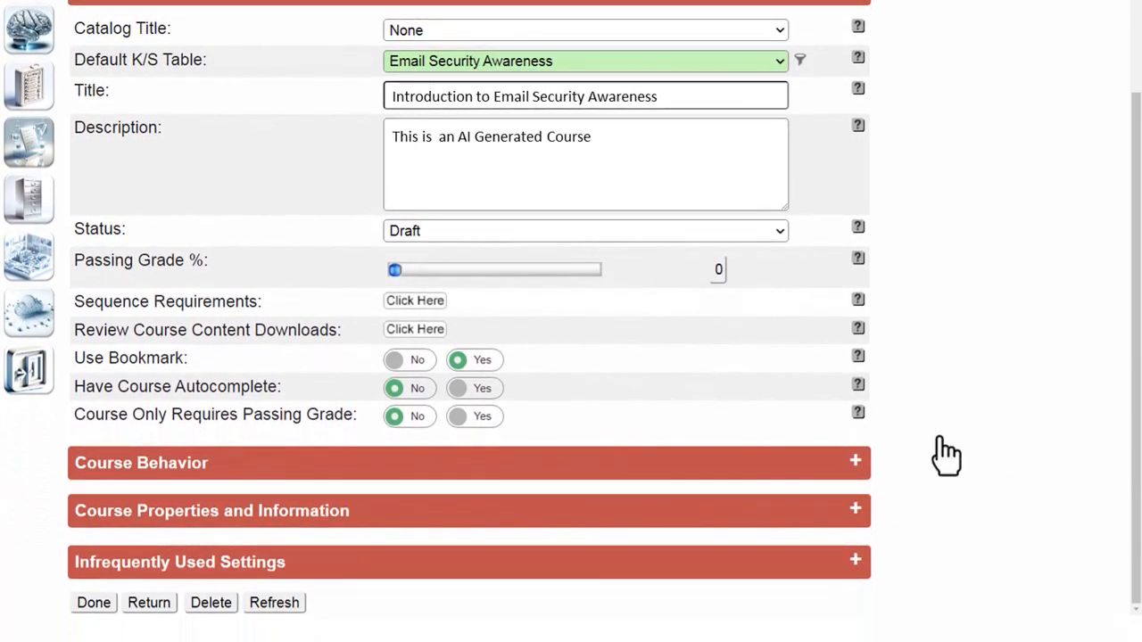
{"action": "left_click", "coordinate": [86, 604]}
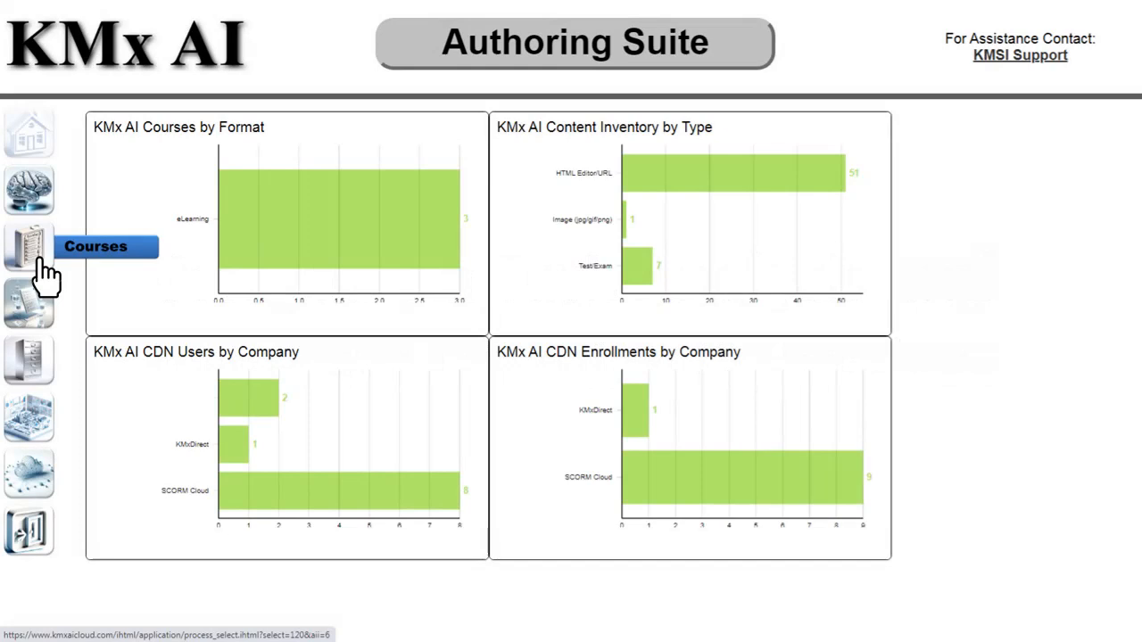
Bring up the Course Options Menu from the Courses sidebar icon
{"action": "left_click", "coordinate": [40, 260]}
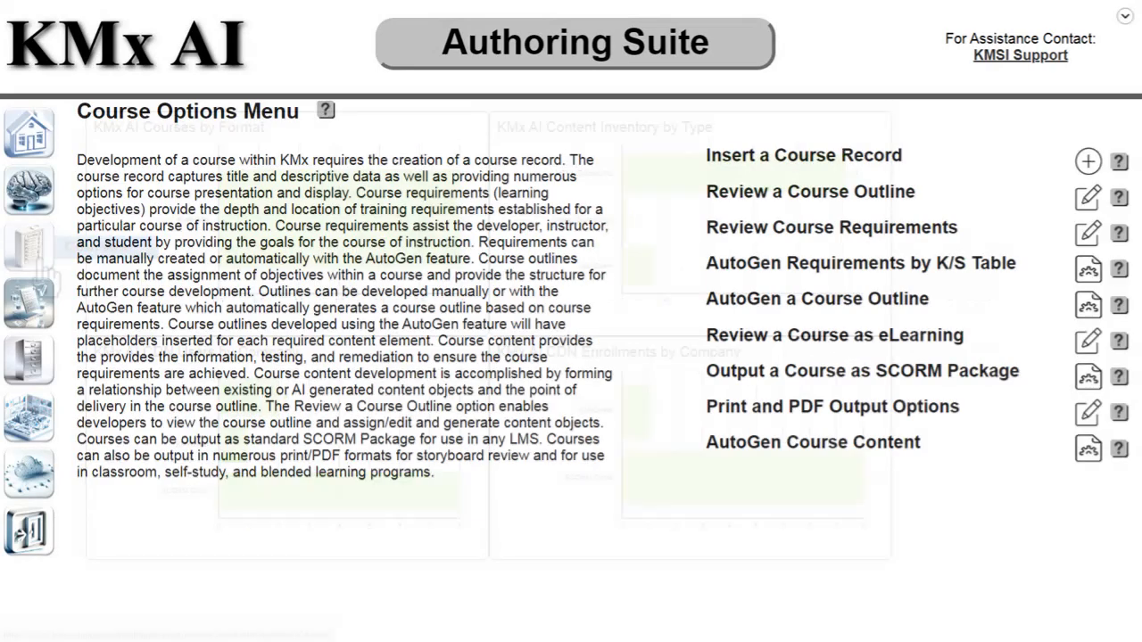
Run AutoGen Requirements by K/S Table for the Email Security course, Onboarding/Orientation, at Familiarization level
{"action": "left_click", "coordinate": [1089, 269]}
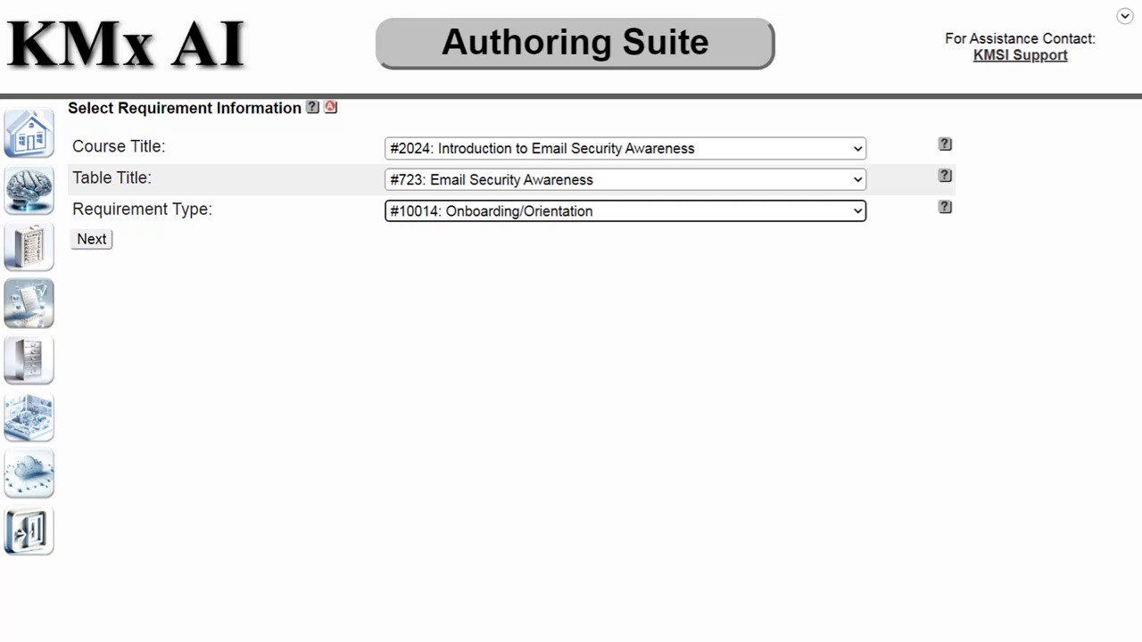
{"action": "left_click", "coordinate": [93, 241]}
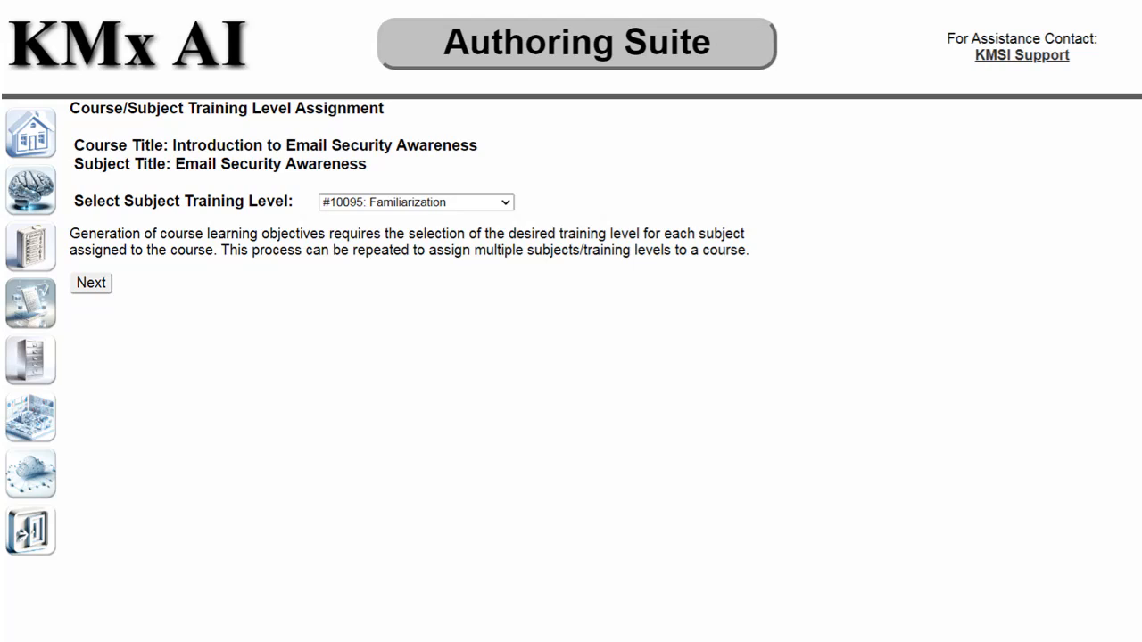
{"action": "left_click", "coordinate": [86, 283]}
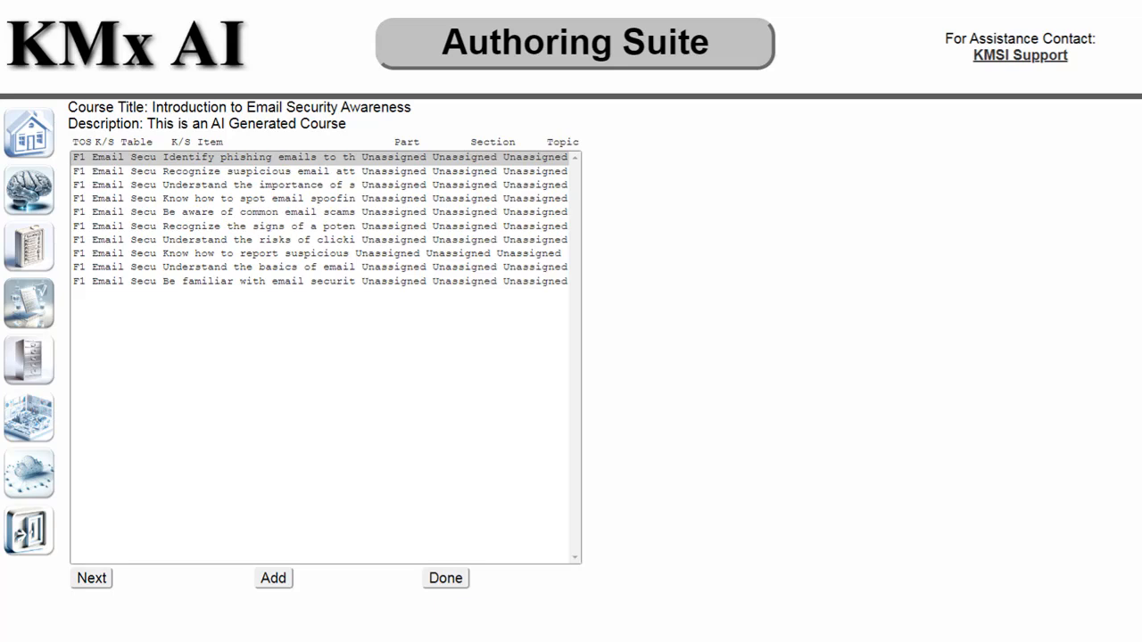
Generate the ten unassigned email-security requirements and open the first one for review
{"action": "left_click", "coordinate": [91, 578]}
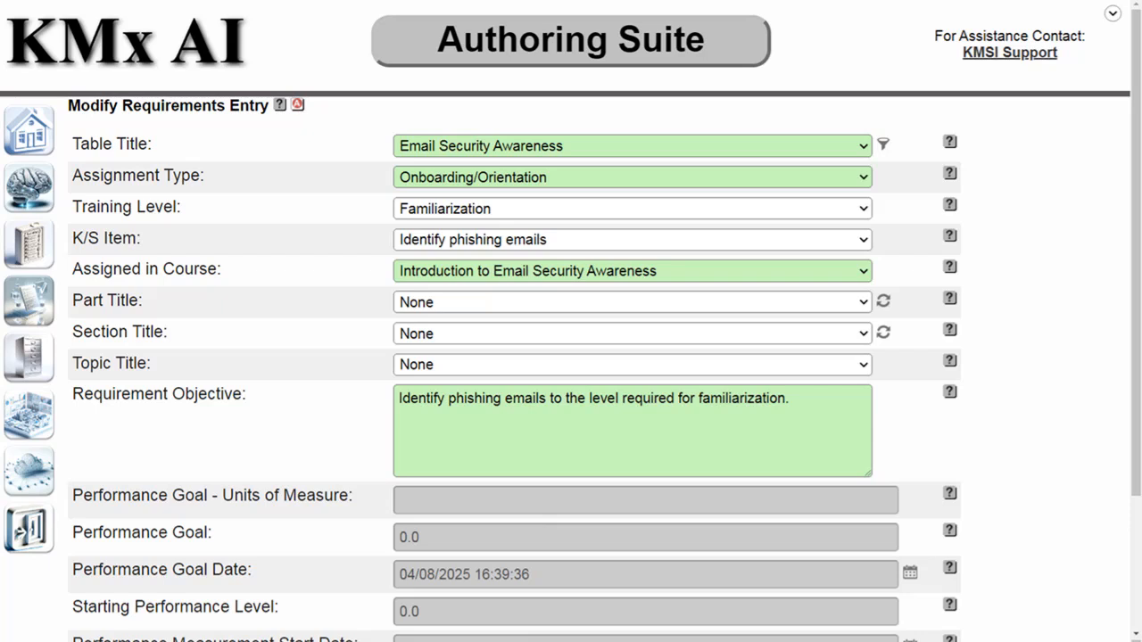
Review the 'Identify phishing emails' requirement, sequence 1 and unassigned, then return to the dashboard
{"action": "scroll", "coordinate": [571, 356], "scroll_direction": "down", "scroll_amount": 3}
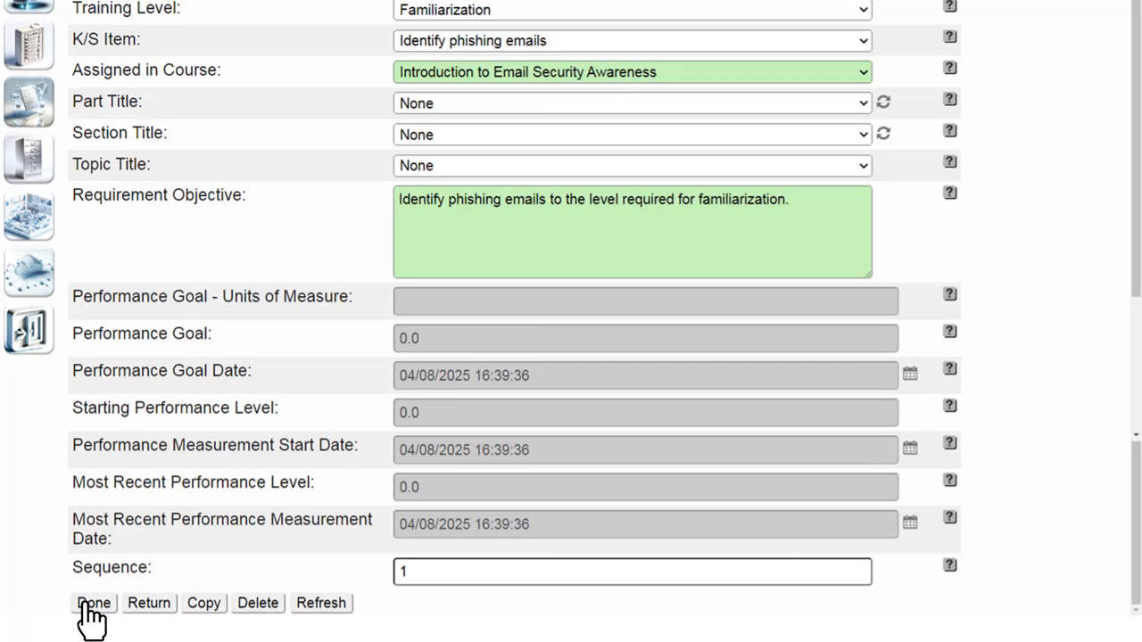
{"action": "left_click", "coordinate": [87, 603]}
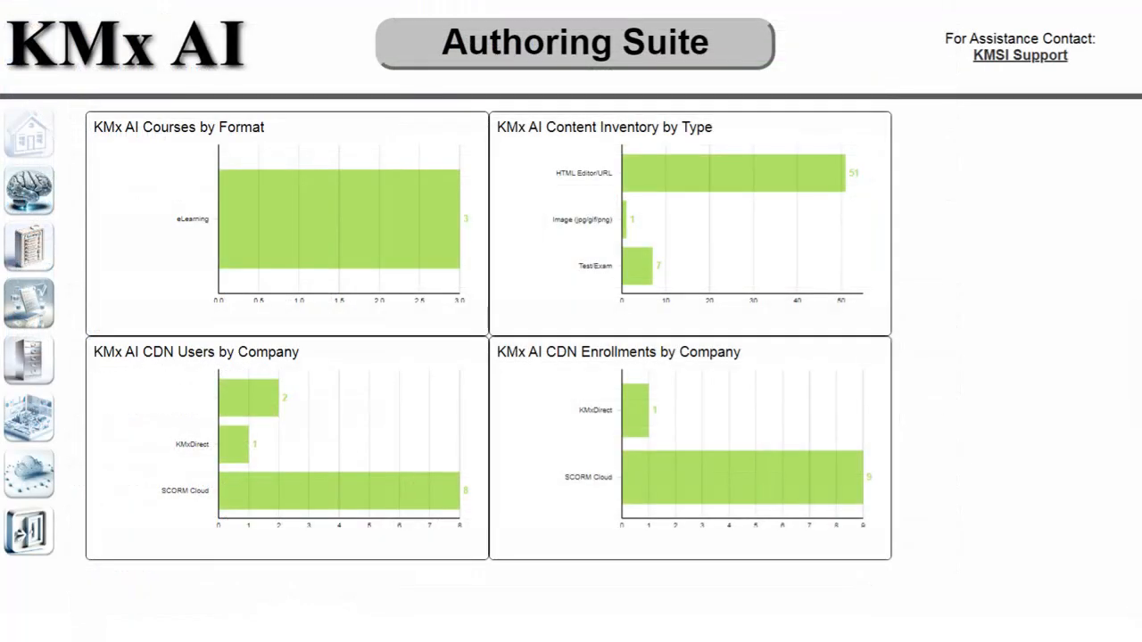
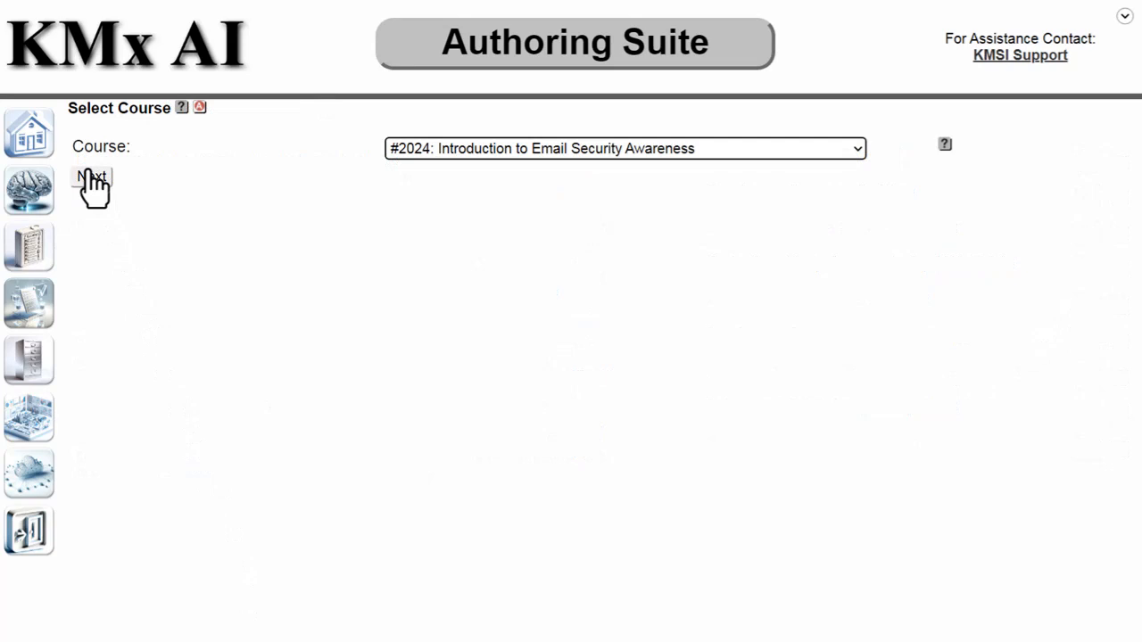
Load the Introduction to Email Security Awareness outline with its ten unassigned topics
{"action": "left_click", "coordinate": [93, 178]}
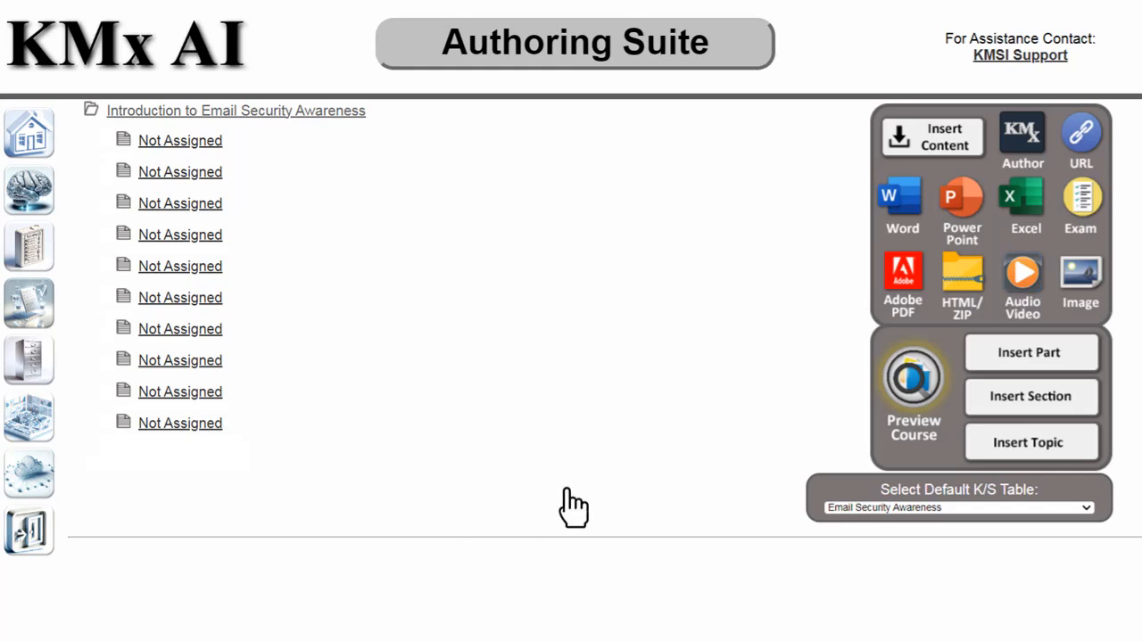
Add a Test/Exam content record titled 'Final Exam' to the course
{"action": "left_click", "coordinate": [1082, 203]}
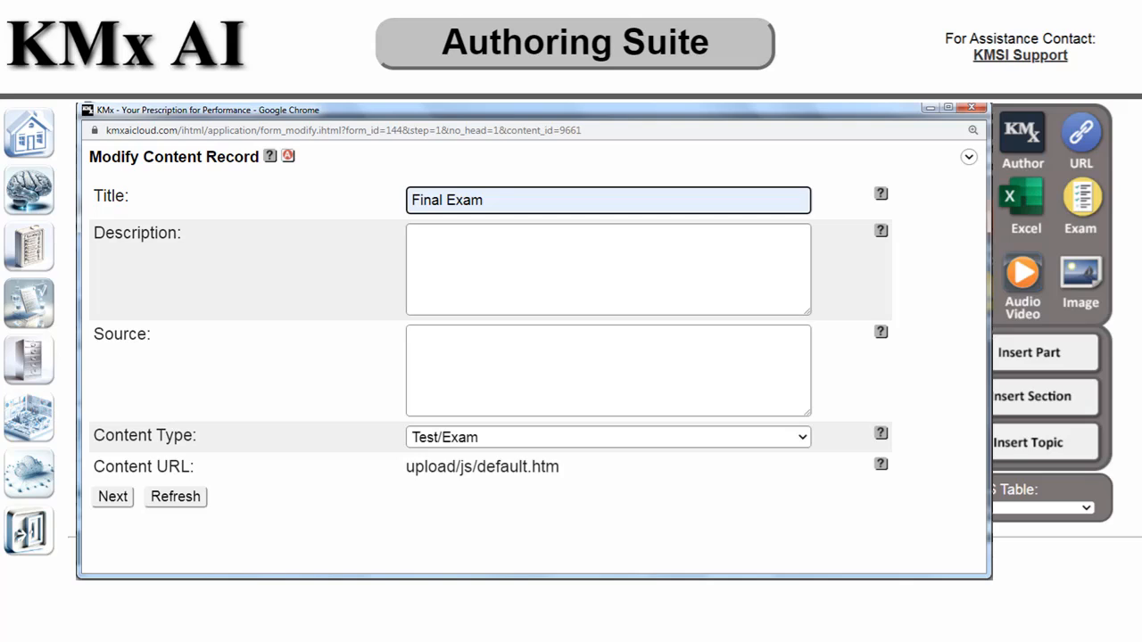
{"action": "left_click", "coordinate": [114, 498]}
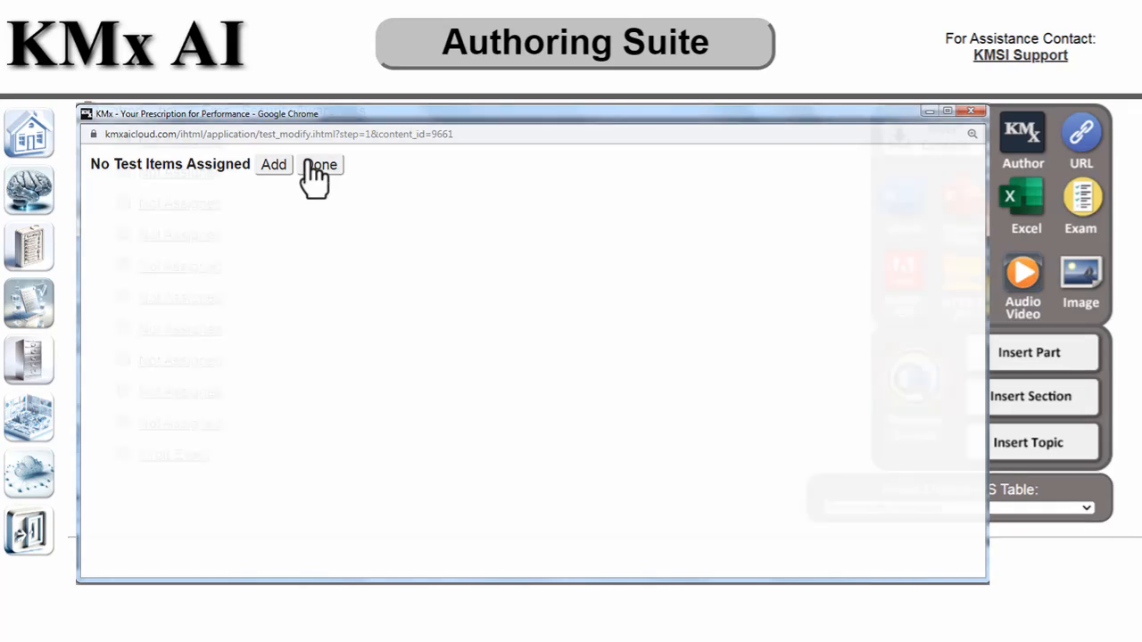
Finish Final Exam without test items, then open the first empty slot's content record
{"action": "left_click", "coordinate": [309, 163]}
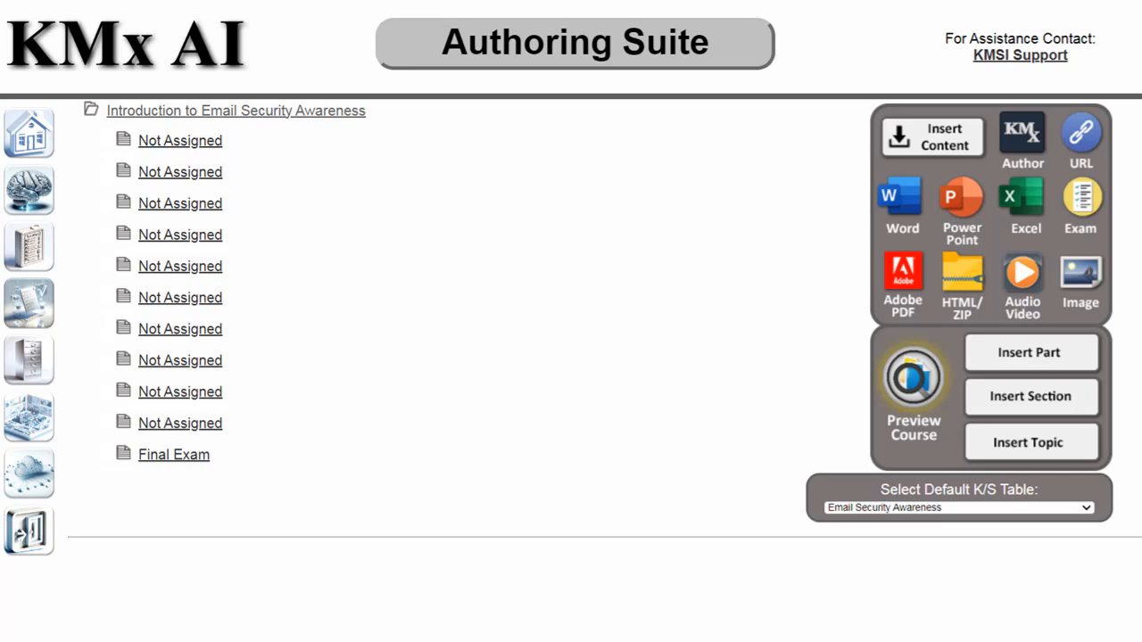
{"action": "left_click", "coordinate": [170, 141]}
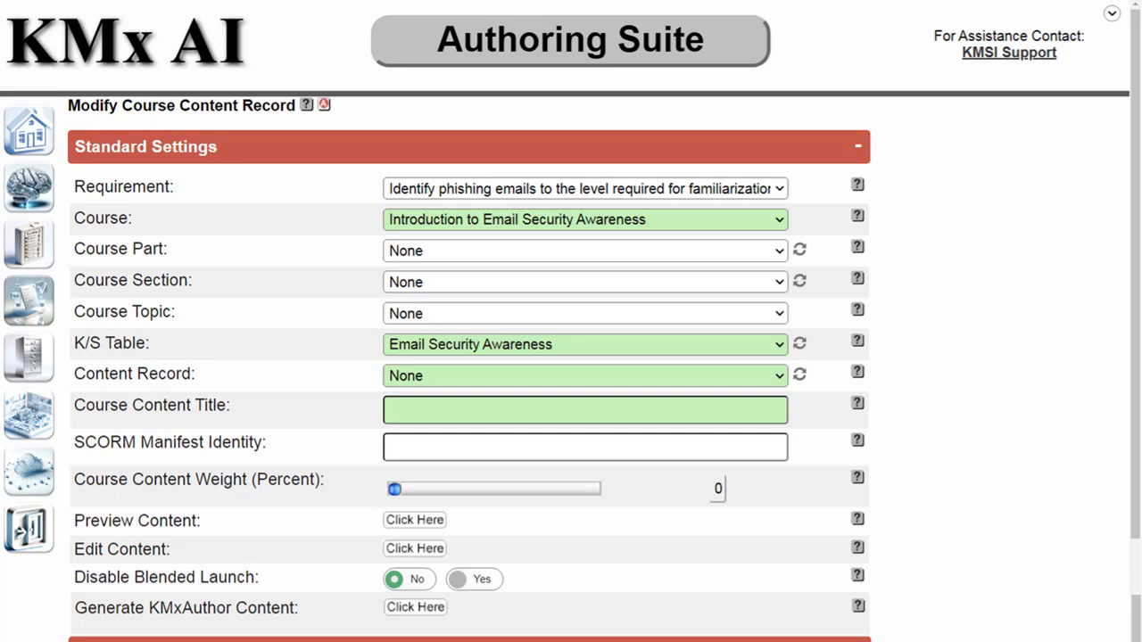
Start AI-authored content generation for the phishing-identification slot, with AI images set to Yes
{"action": "left_click", "coordinate": [407, 610]}
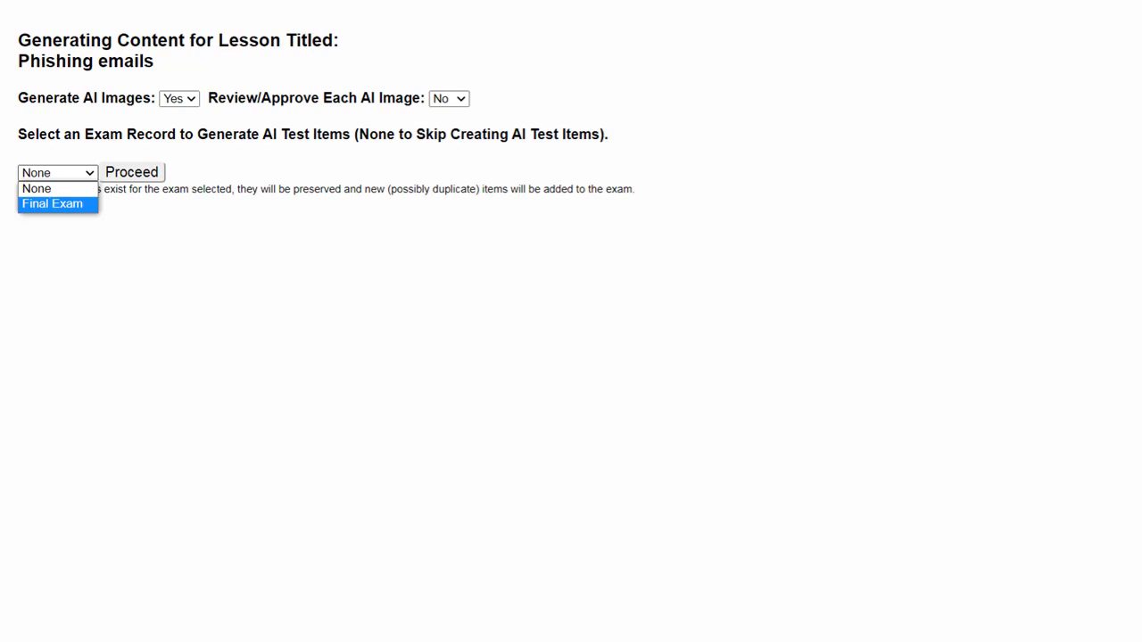
Direct AI test items to Final Exam and generate the Phishing emails lesson with image review
{"action": "key", "text": "Return"}
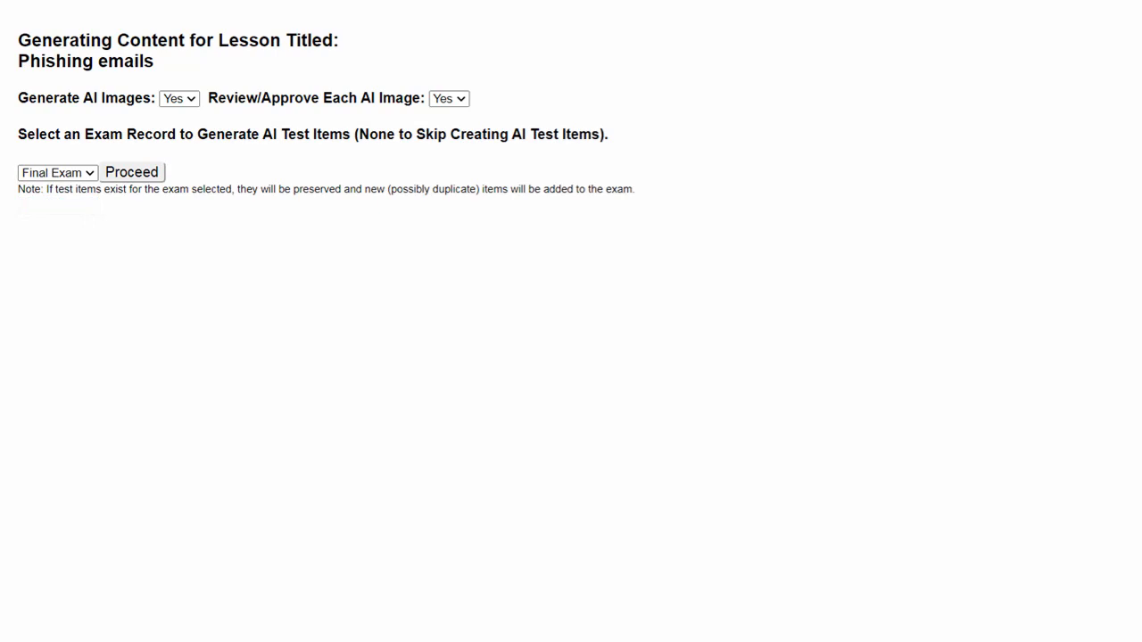
{"action": "left_click", "coordinate": [131, 174]}
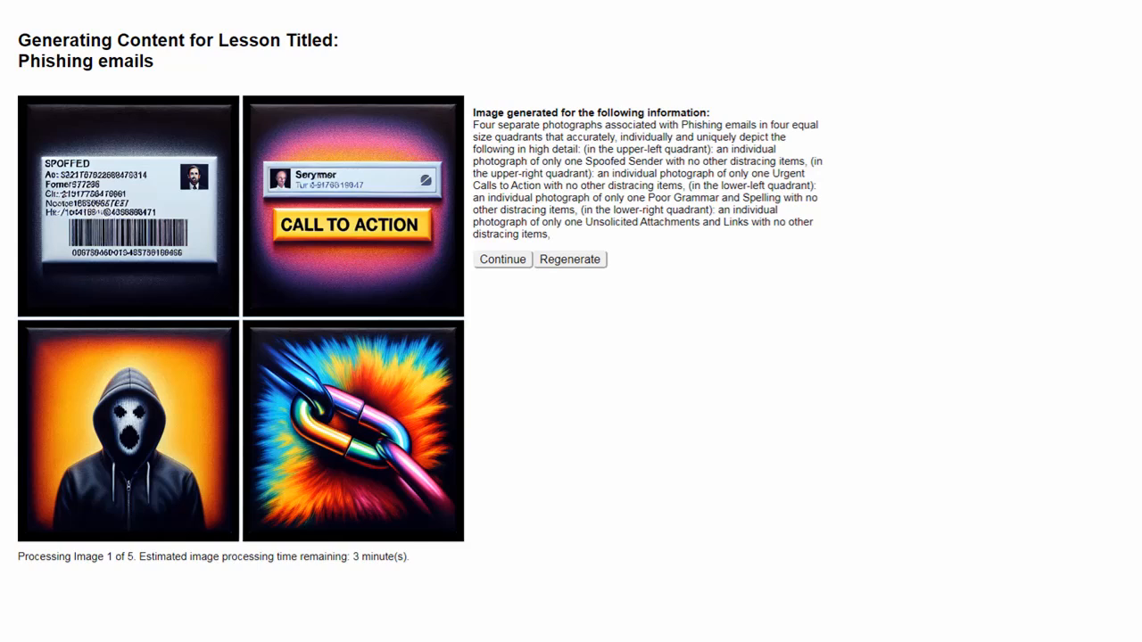
Accept each of the five AI-generated images for the Phishing emails lesson
{"action": "left_click", "coordinate": [502, 260]}
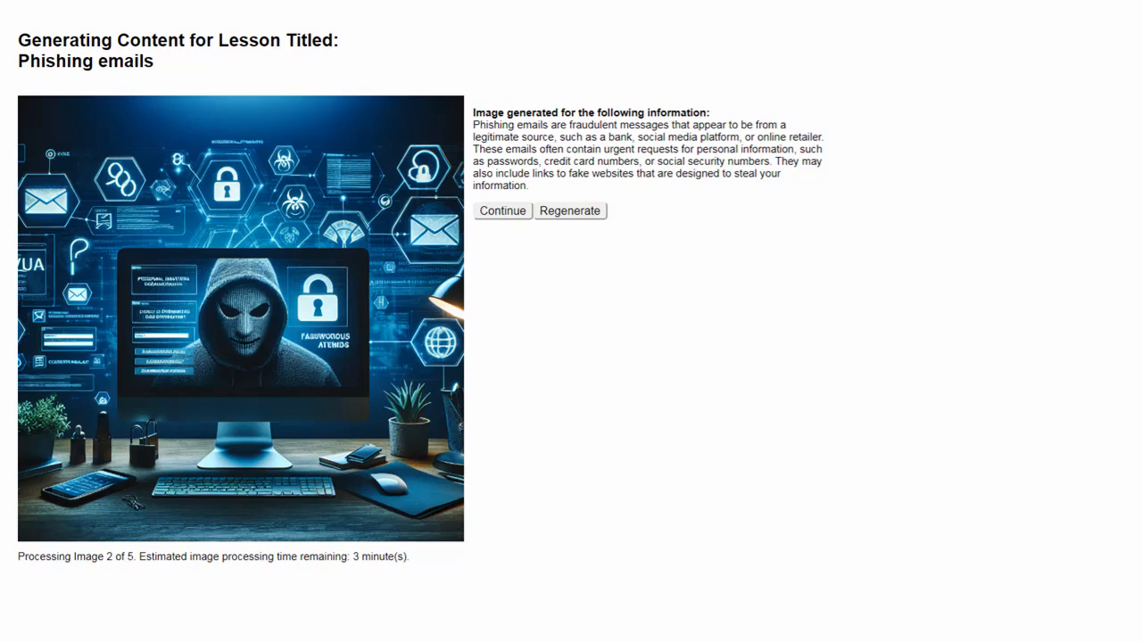
{"action": "left_click", "coordinate": [500, 213]}
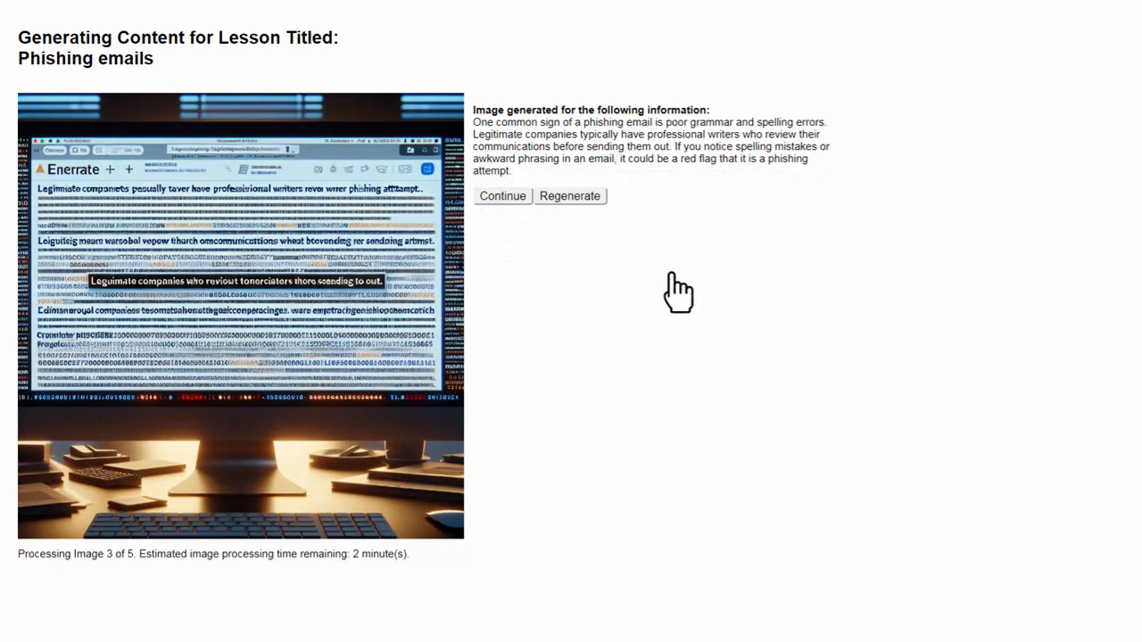
{"action": "left_click", "coordinate": [498, 198]}
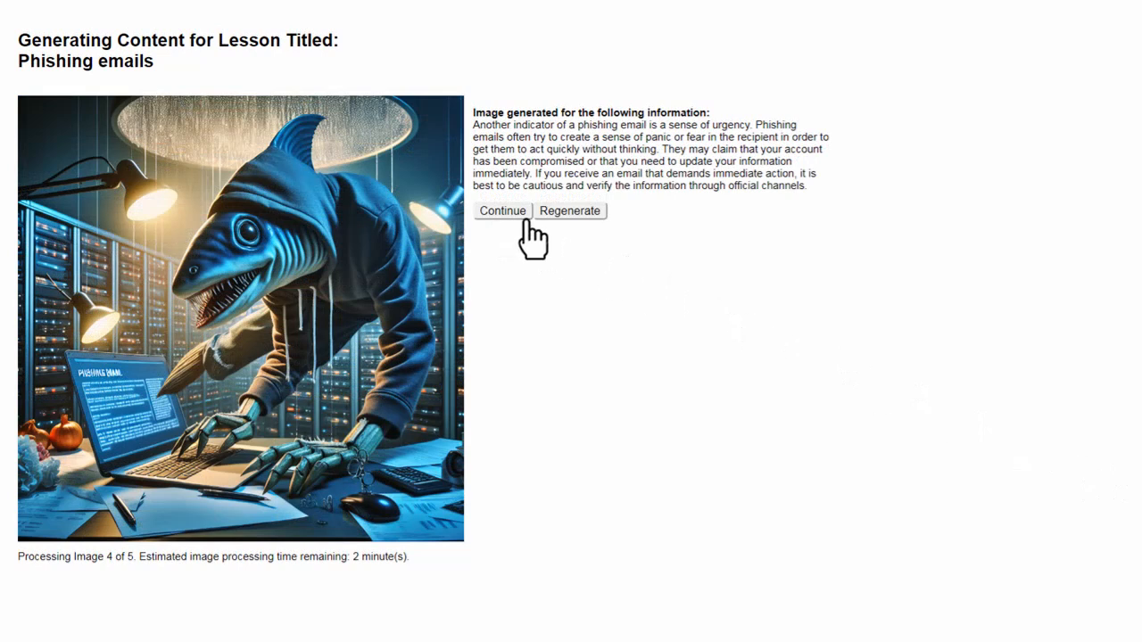
{"action": "left_click", "coordinate": [498, 211]}
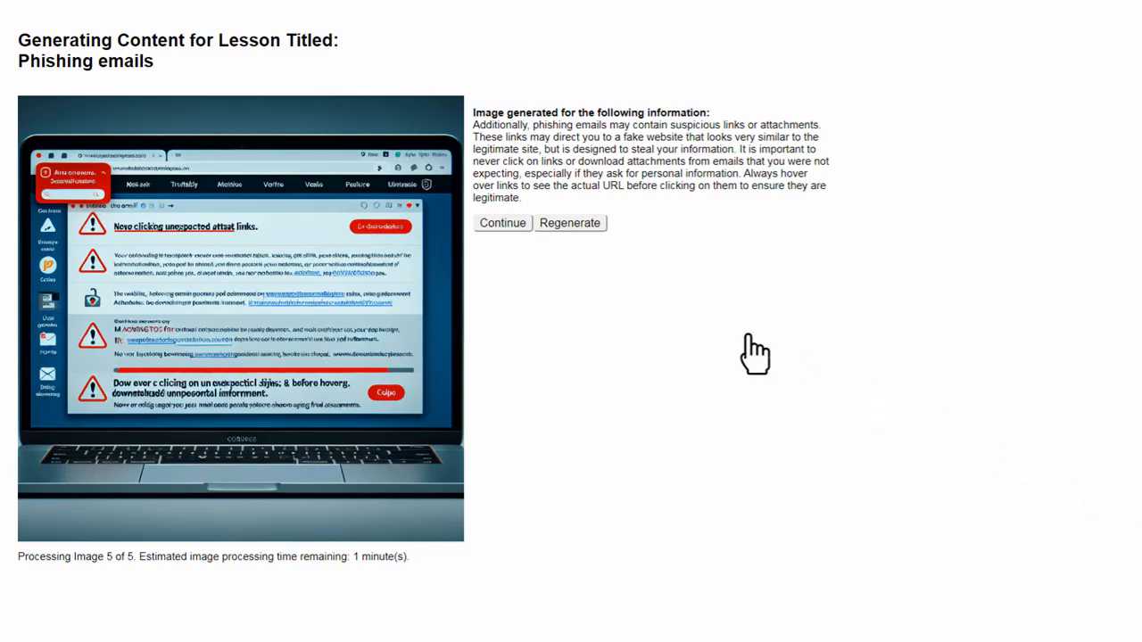
{"action": "left_click", "coordinate": [502, 224]}
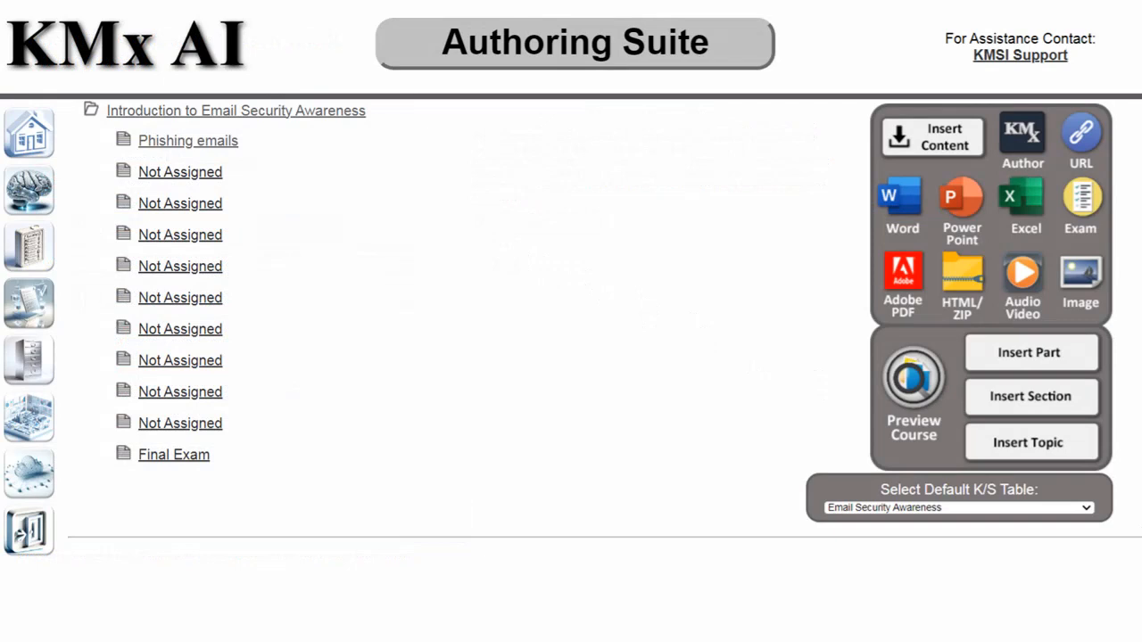
Open the Phishing emails content record and preview the lesson from screen 1 of 10
{"action": "left_click", "coordinate": [189, 143]}
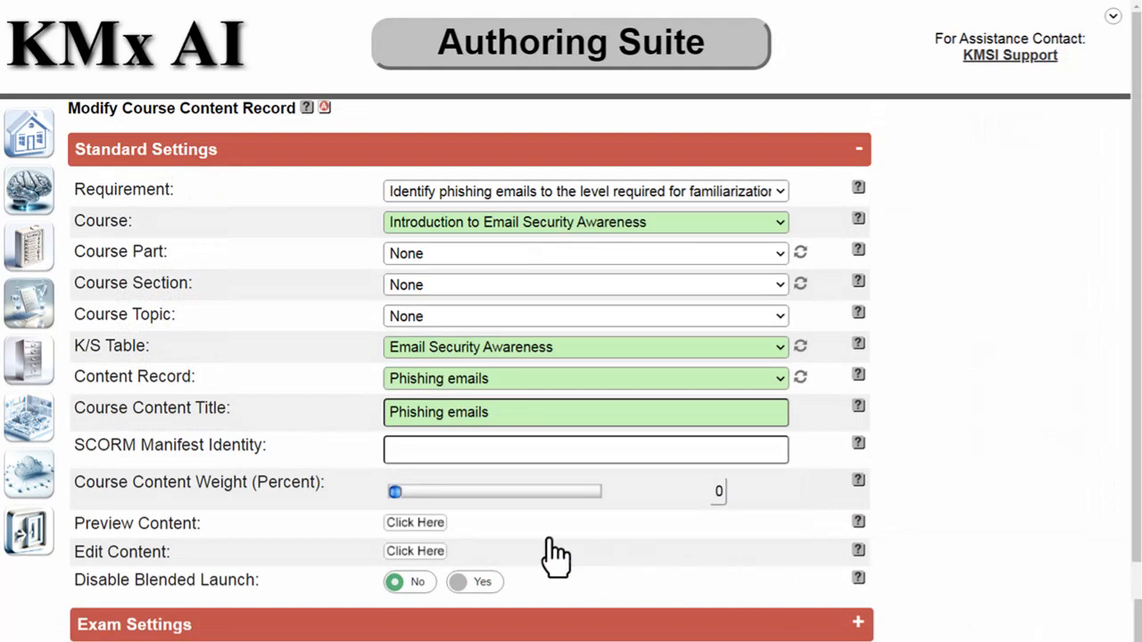
{"action": "left_click", "coordinate": [412, 523]}
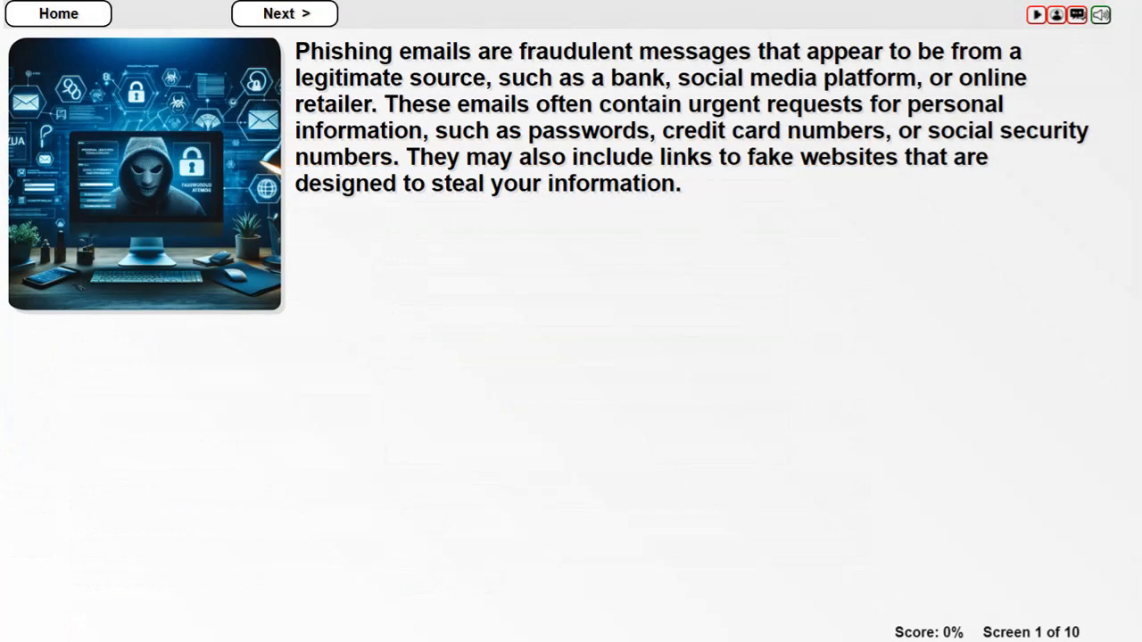